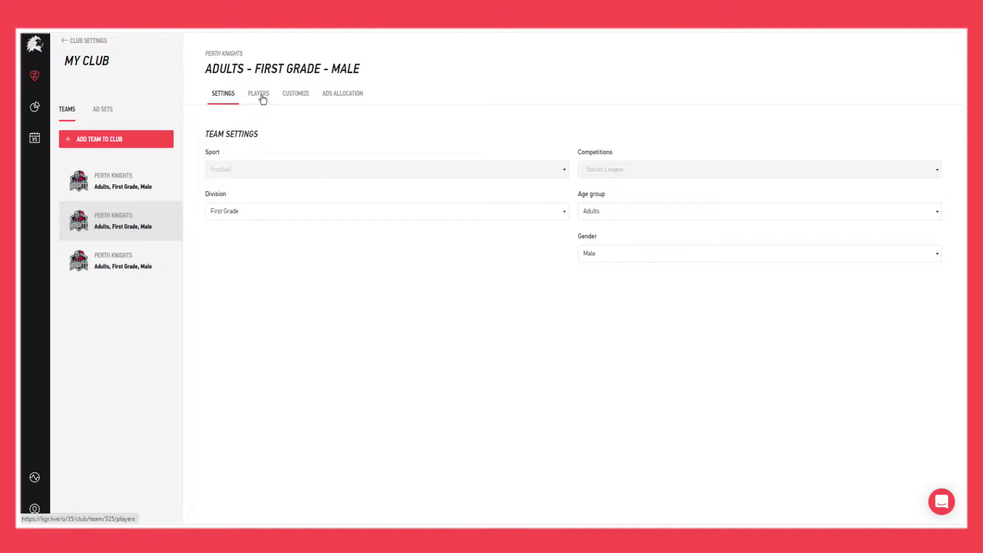
Step: Show the team's Players list and scroll through the starting 11 and 4 bench players
click(261, 96)
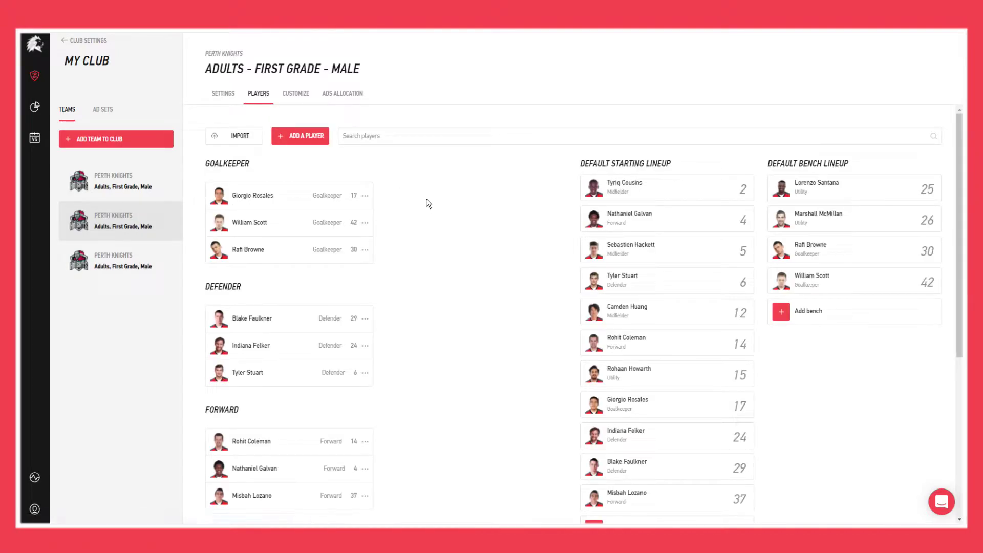
scroll(429, 200, down, 1)
scroll(429, 201, down, 5)
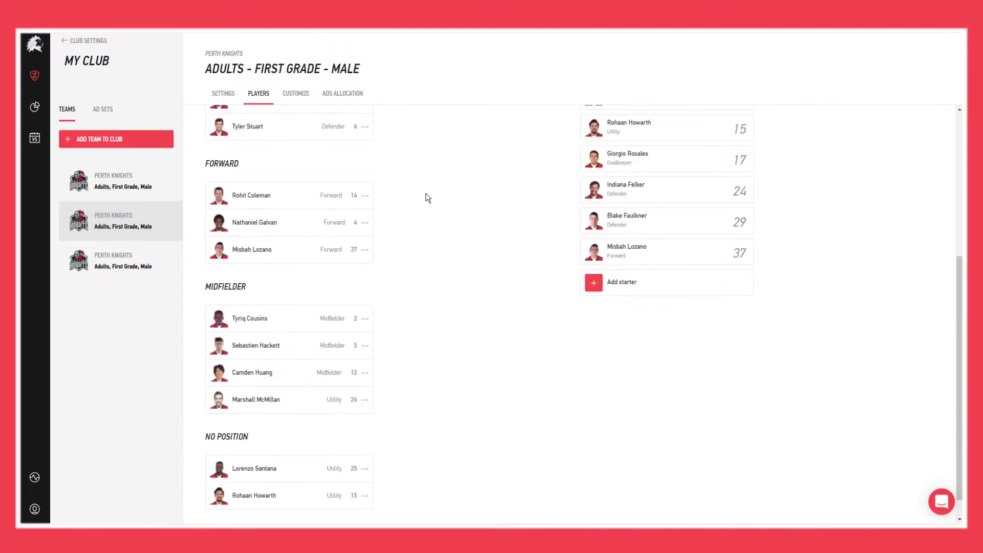
scroll(425, 195, up, 4)
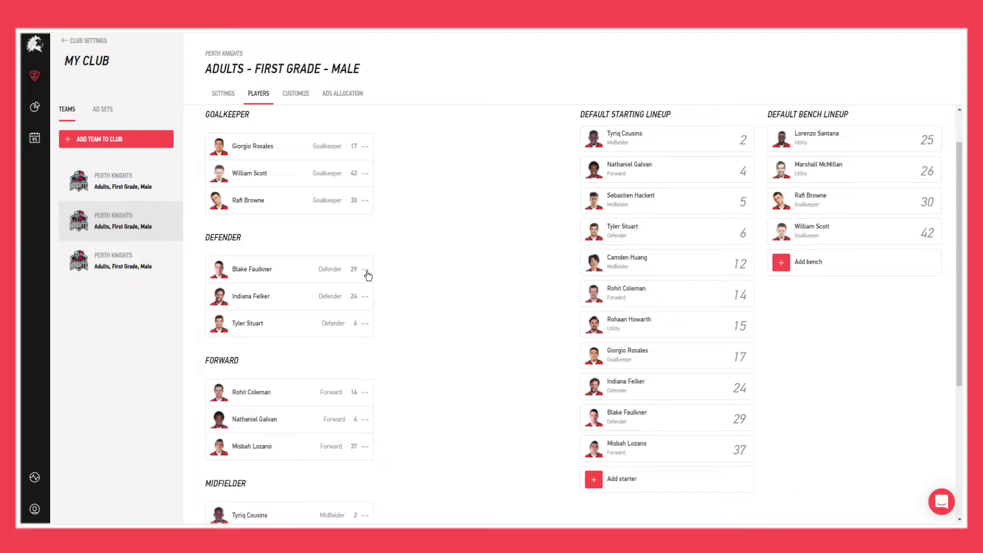
Step: Change player #29's position and graphics position from Defender to Midfielder and save
click(366, 273)
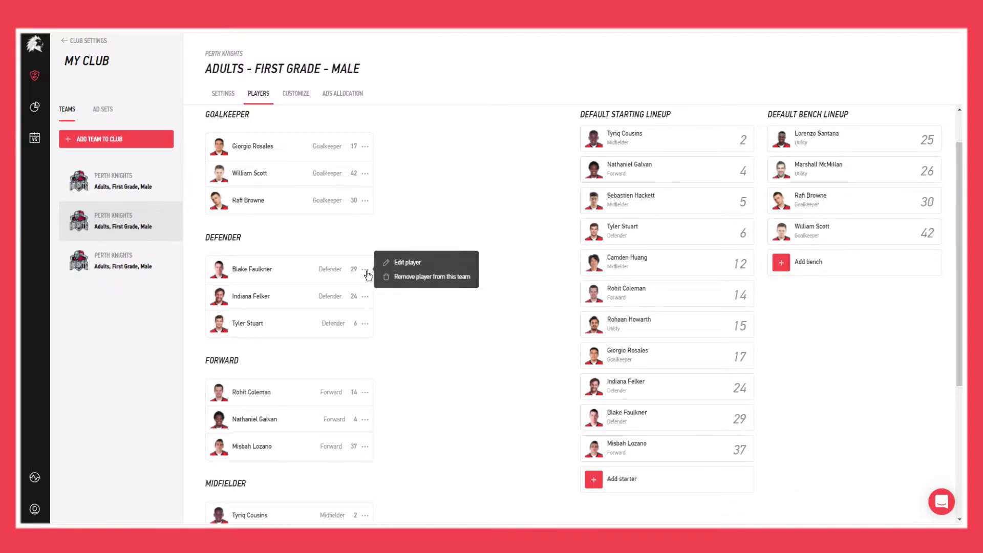
click(414, 271)
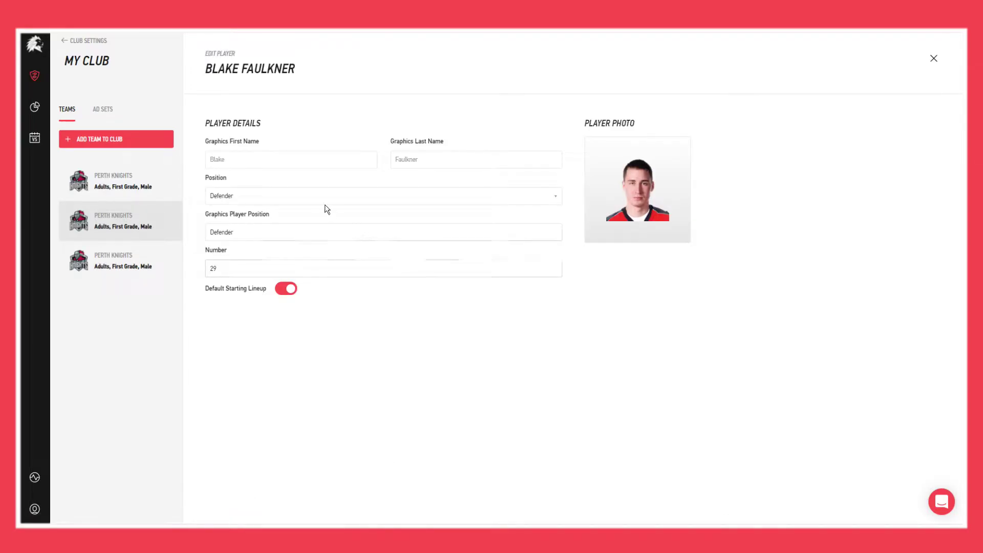
click(323, 198)
click(303, 231)
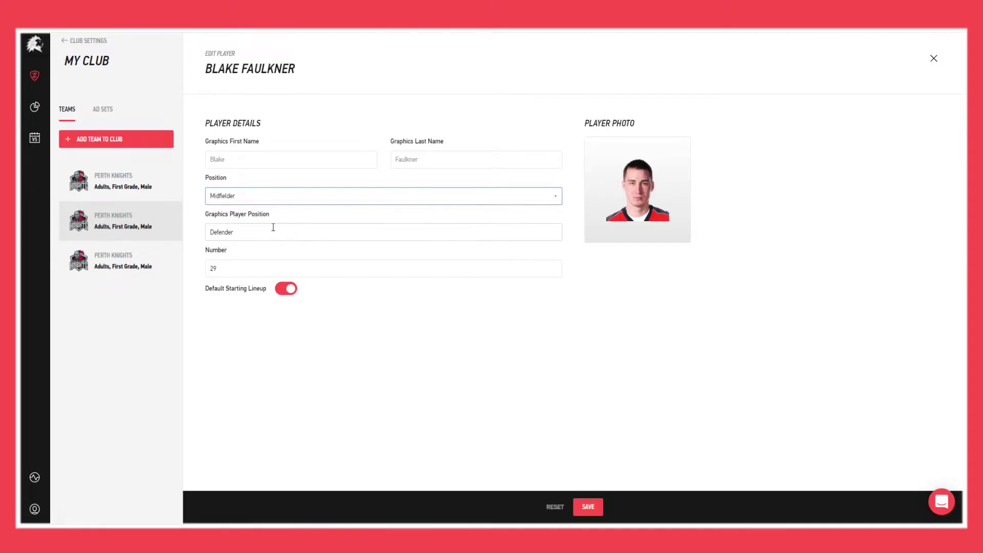
drag(273, 227, 204, 230)
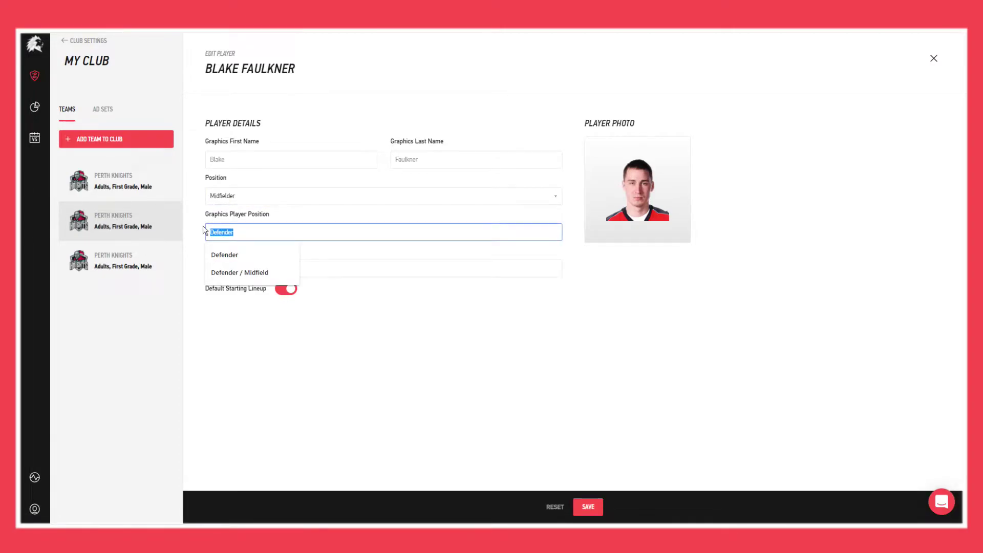
text(Midfielde)
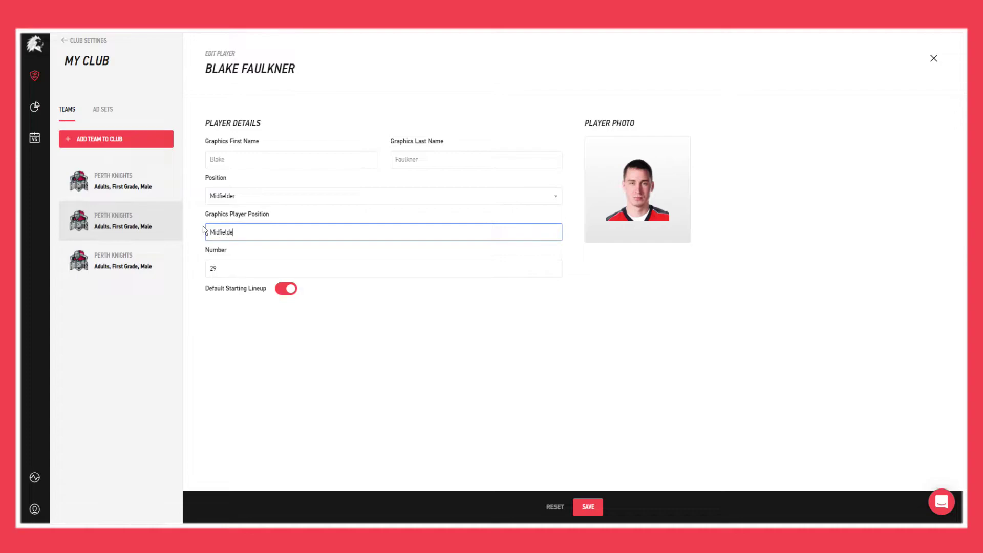
text(r)
click(596, 508)
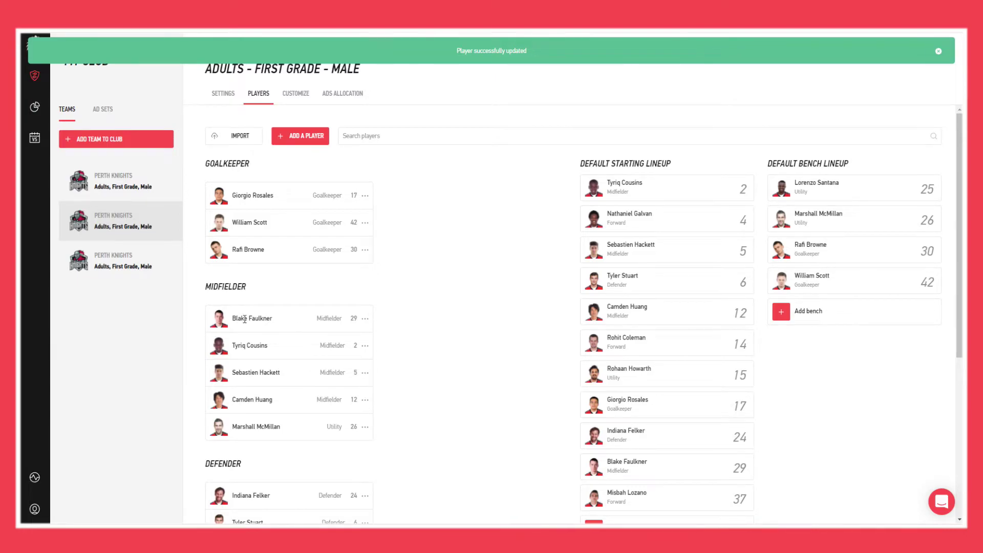
Step: Revert player #29's position and graphics position from Midfielder to Defender and save
click(364, 319)
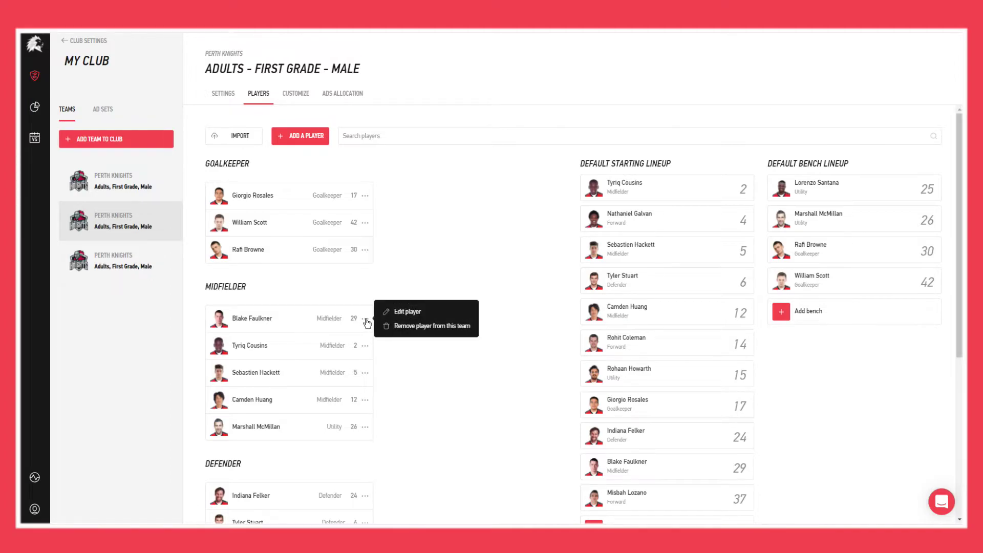
click(402, 312)
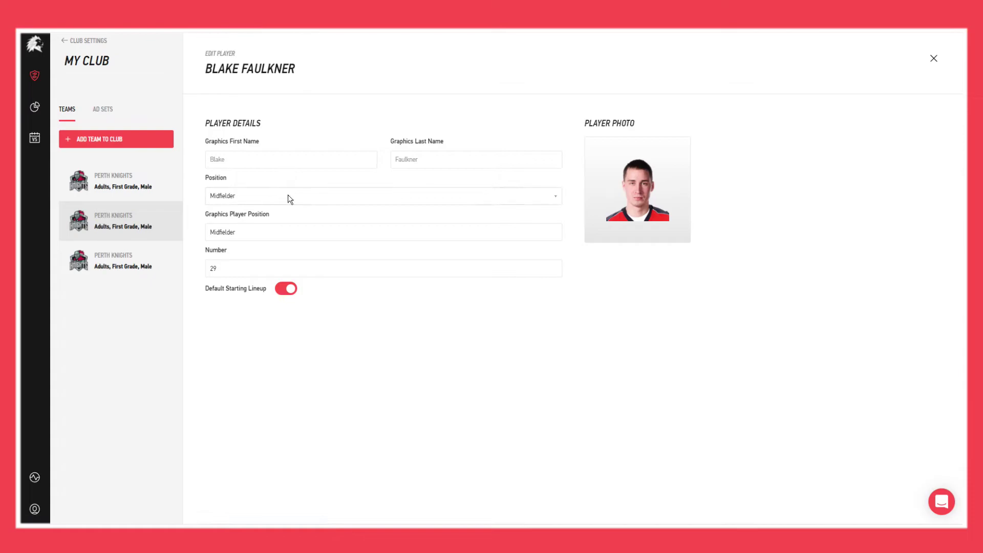
click(288, 195)
click(253, 225)
click(264, 231)
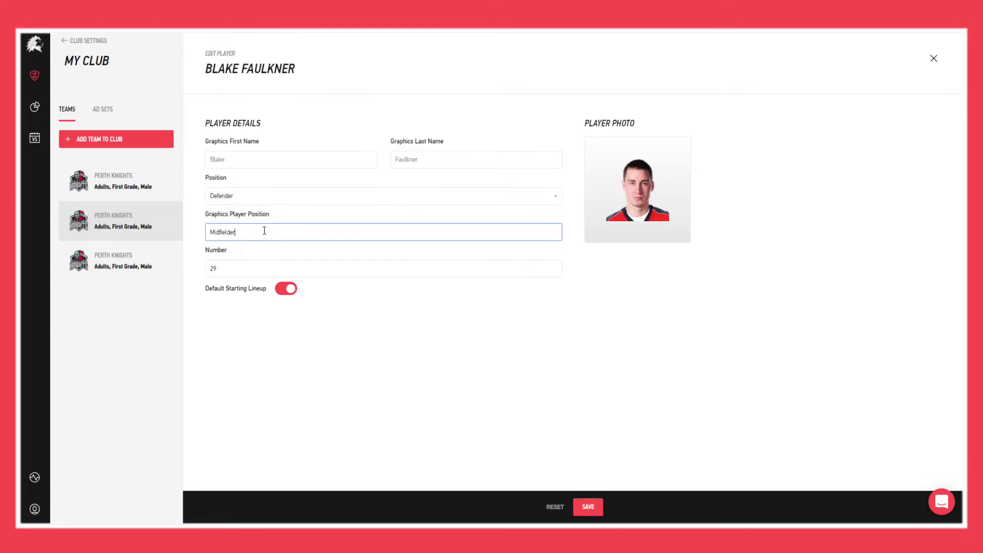
double_click(264, 231)
text(Def)
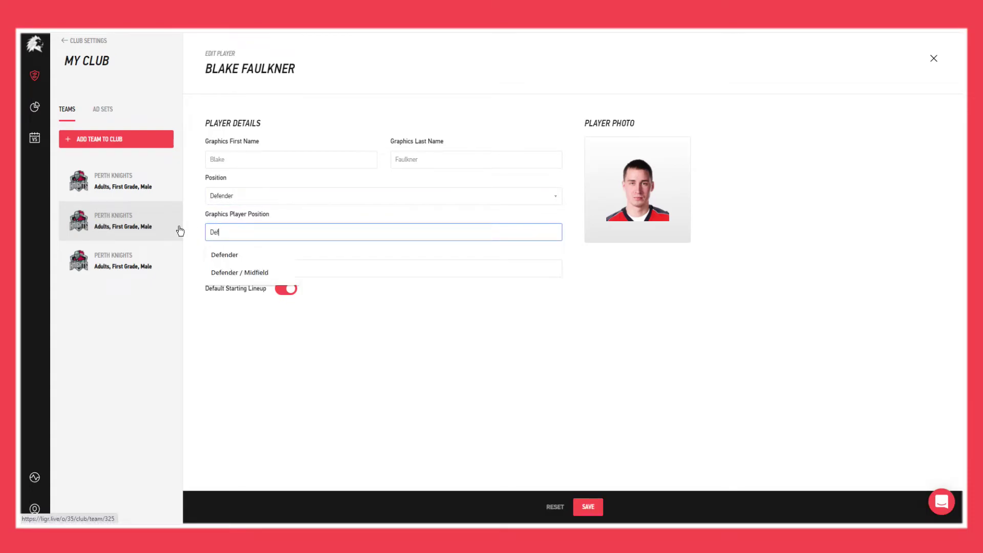
text(ender)
key(Down)
key(Return)
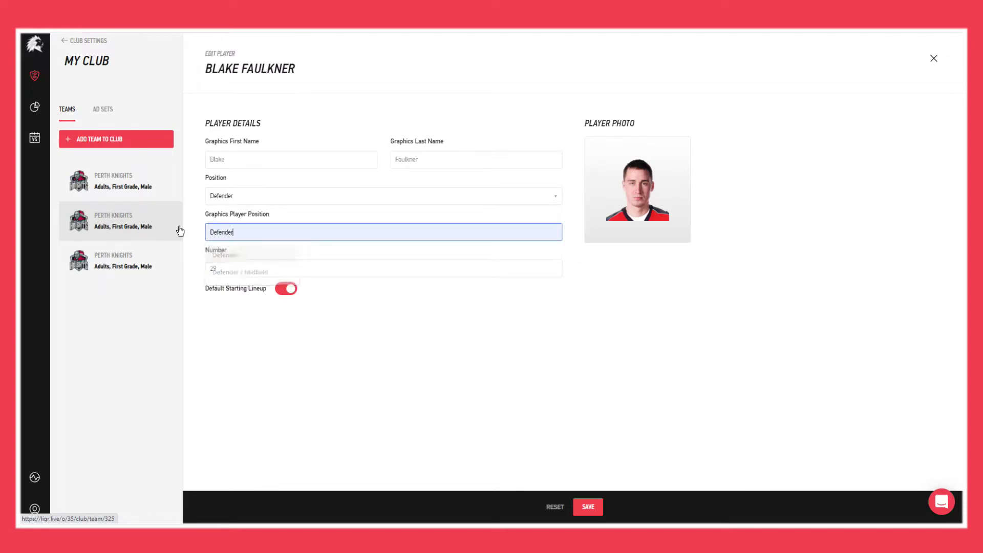
click(596, 508)
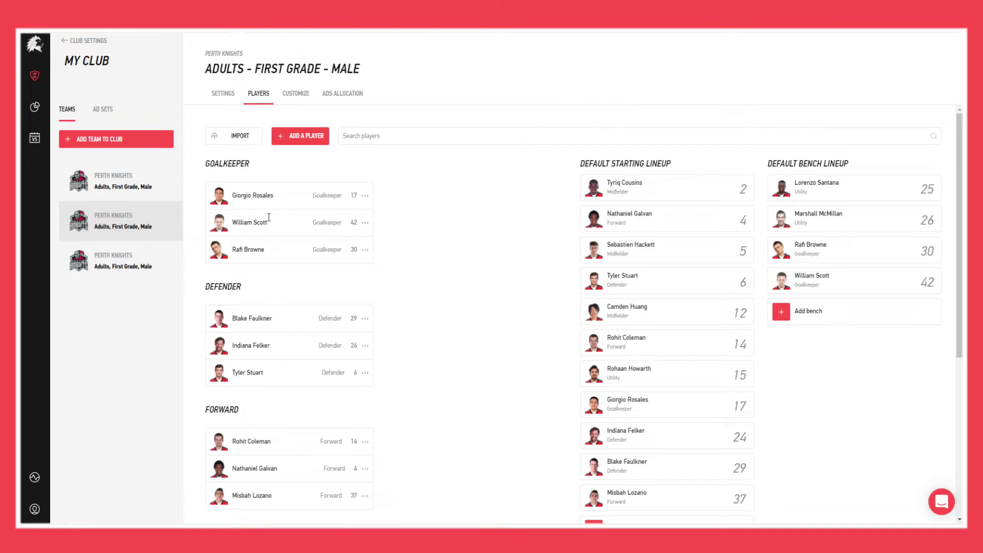
Step: Start a new team player and fill in the new player's first and last name
click(281, 141)
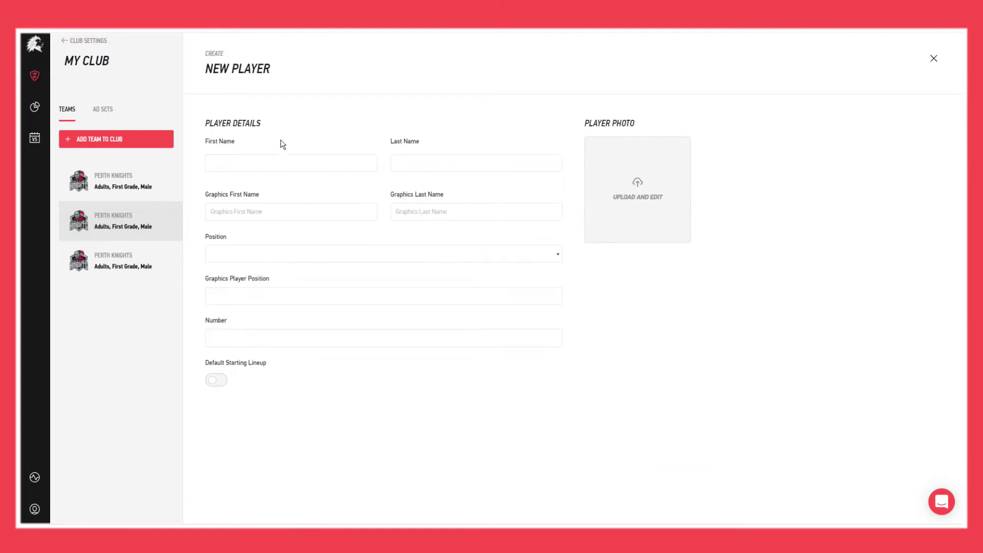
click(270, 166)
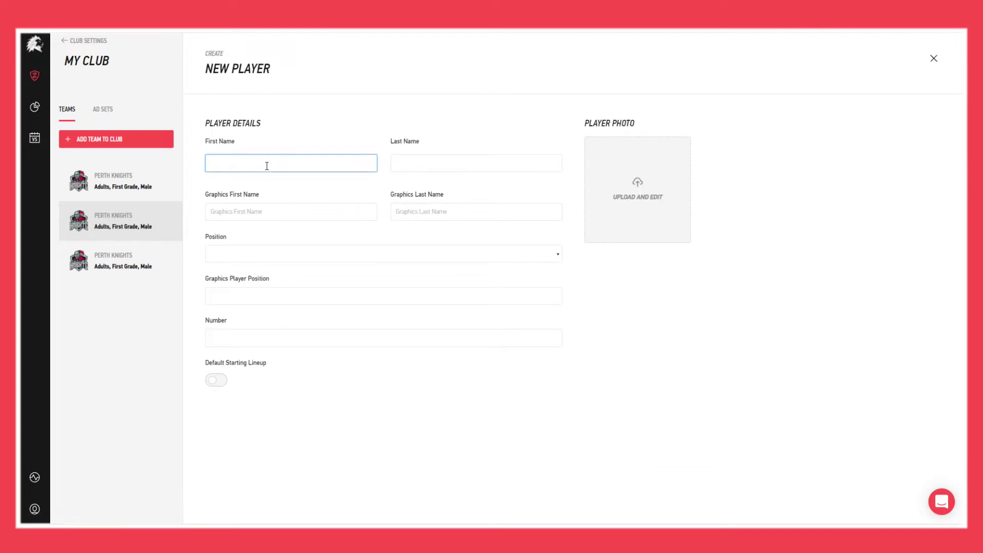
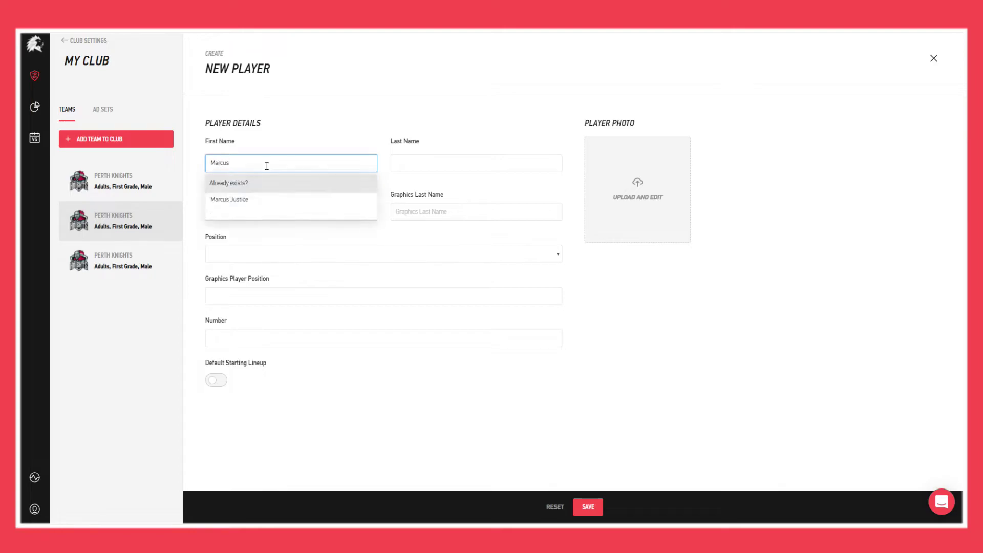
key(Tab)
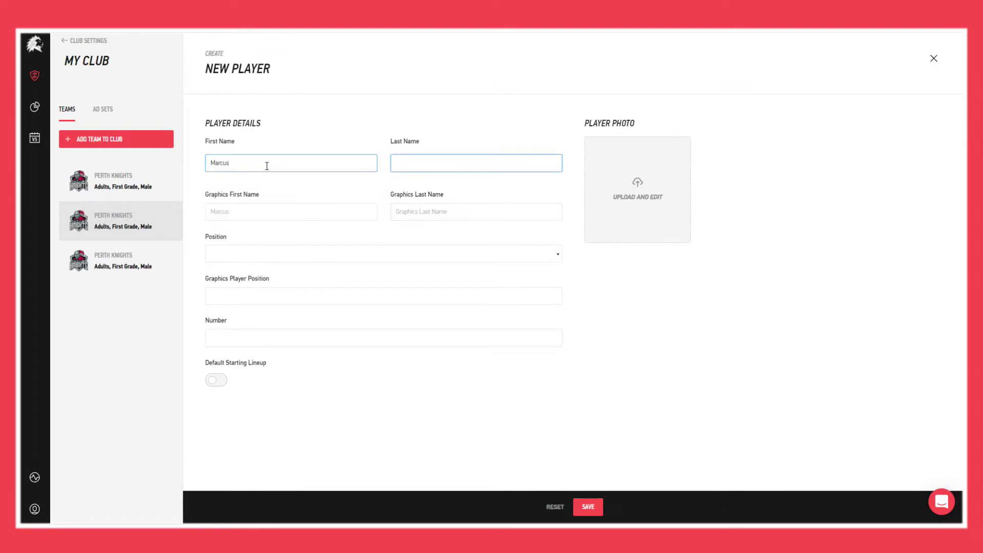
key(Tab)
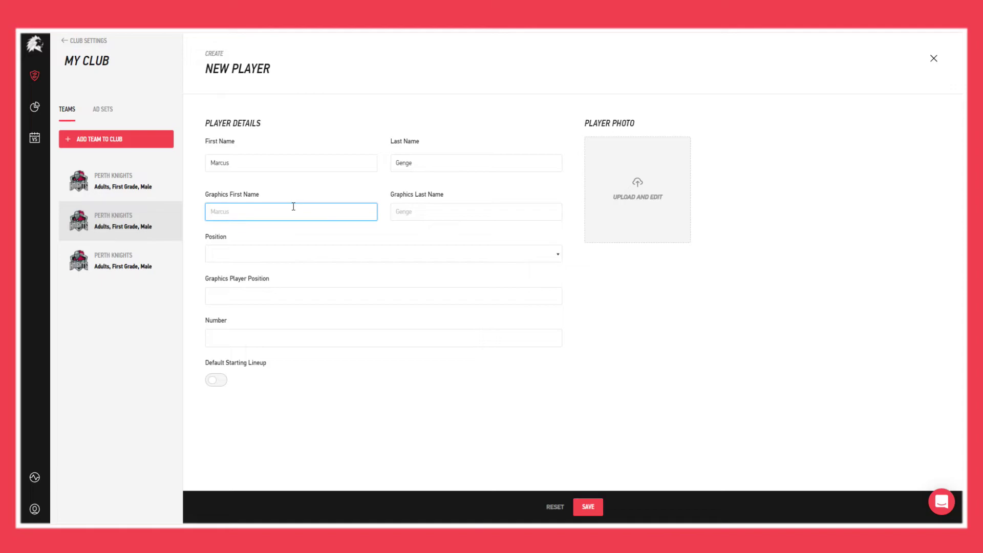
Step: Set the new player's position and graphics position to Goalkeeper and number to 99
click(370, 255)
click(346, 274)
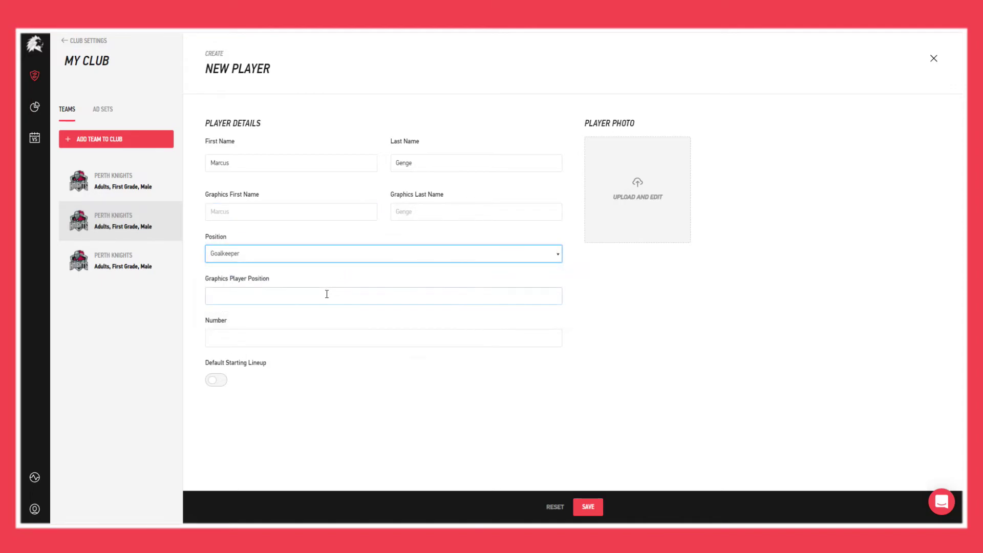
click(326, 291)
text(G)
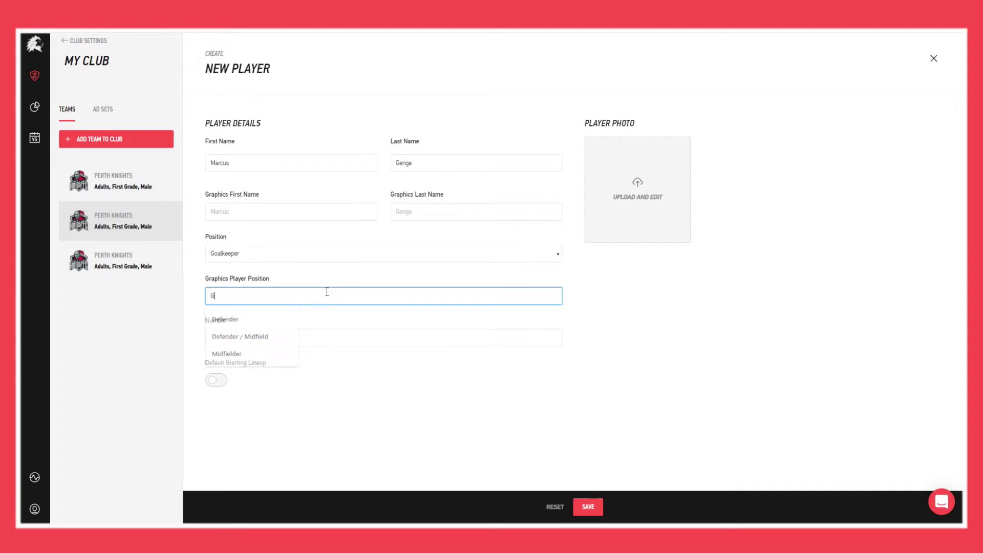
text(oalkeeper)
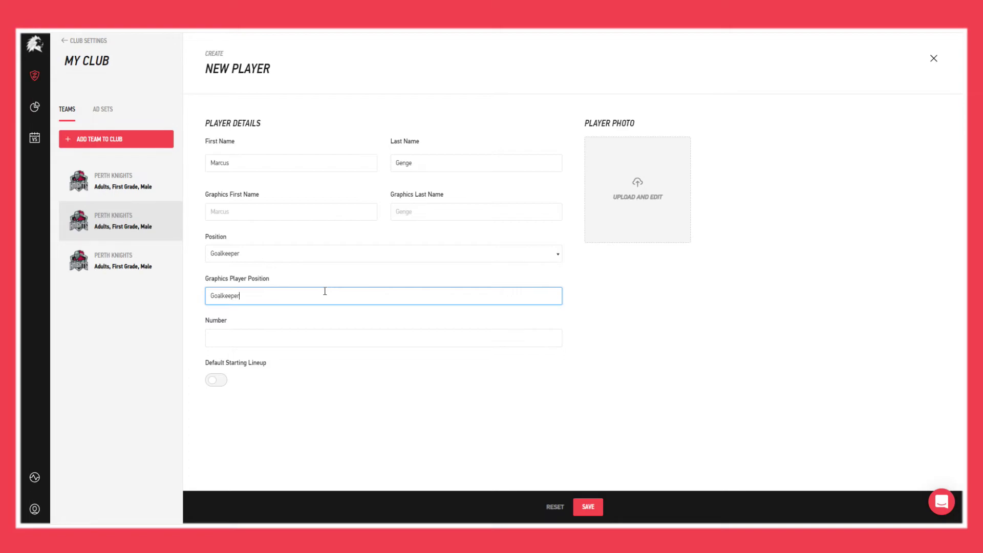
click(312, 333)
text(99)
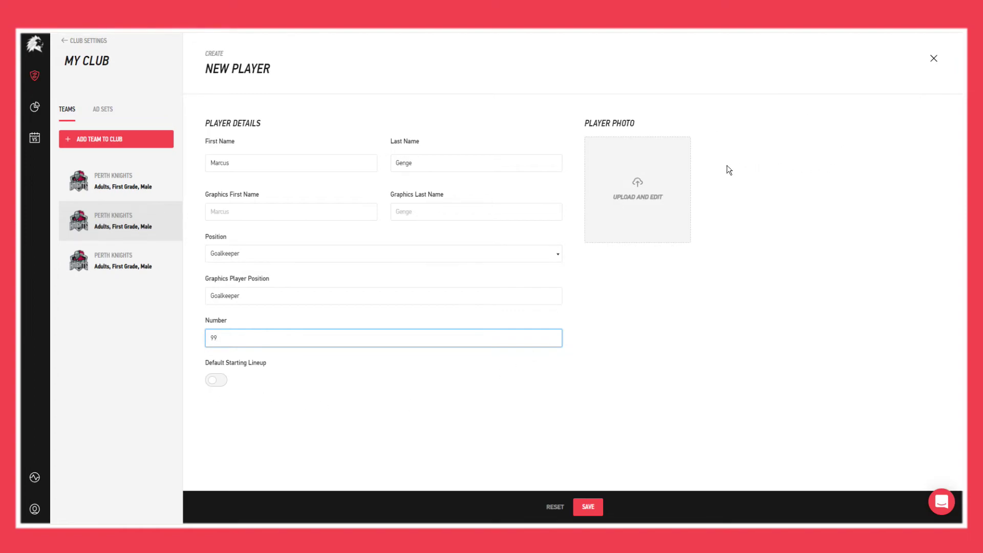
Step: Upload Desktop > Players > Player Image as the player's photo and save it in the image editor
click(638, 180)
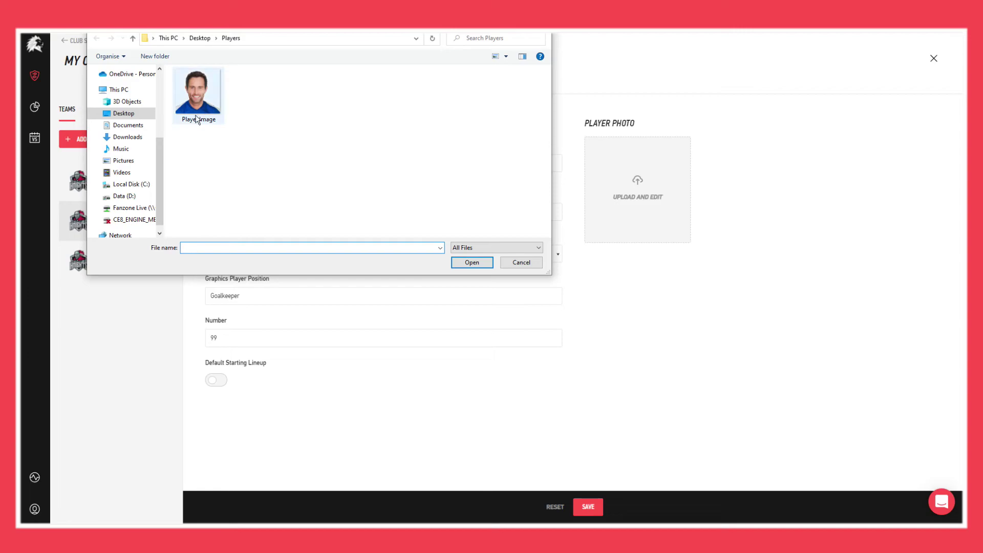
click(139, 112)
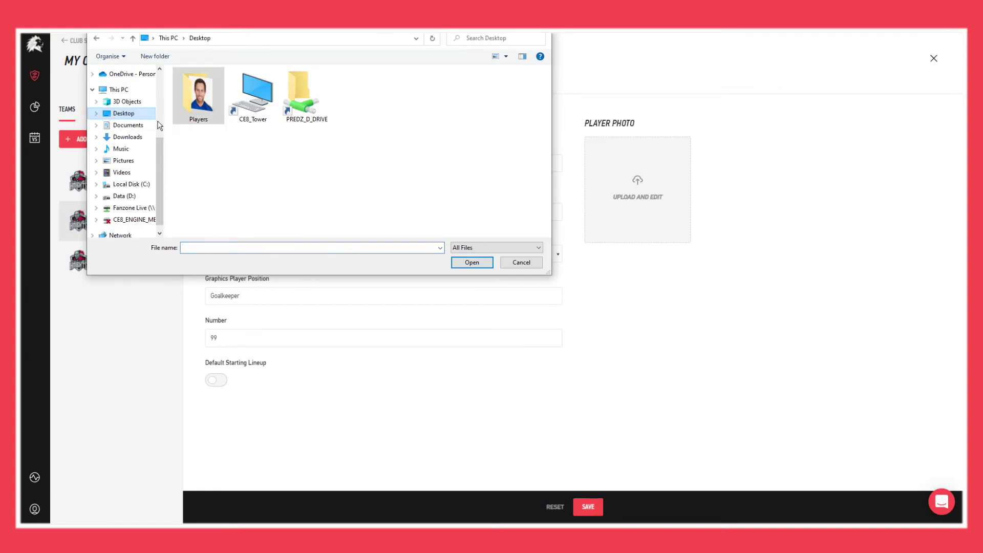
double_click(197, 95)
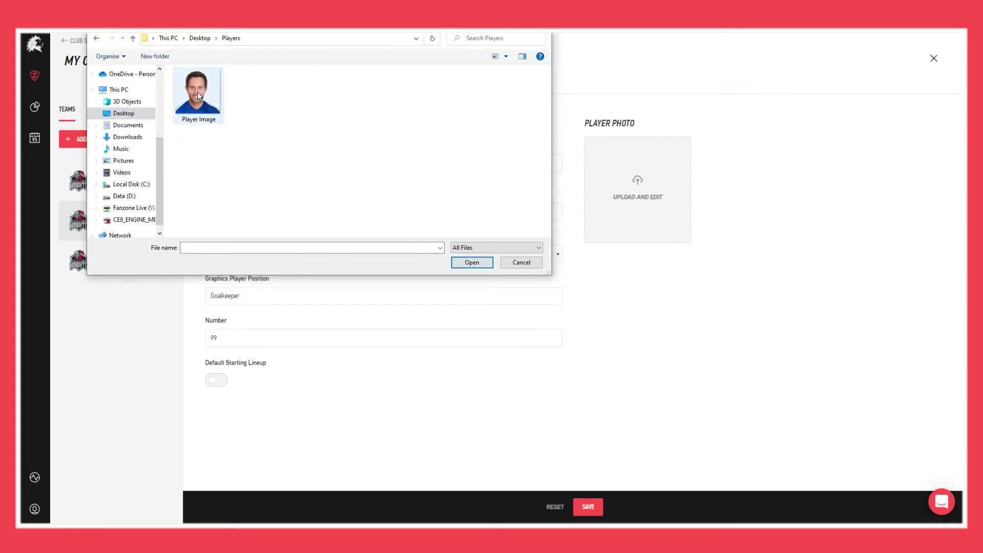
double_click(198, 91)
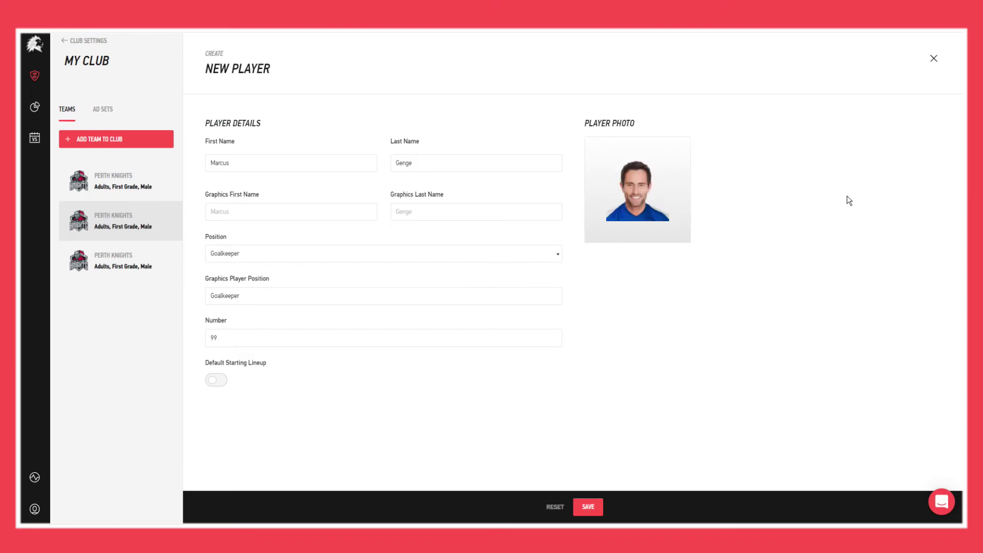
click(640, 160)
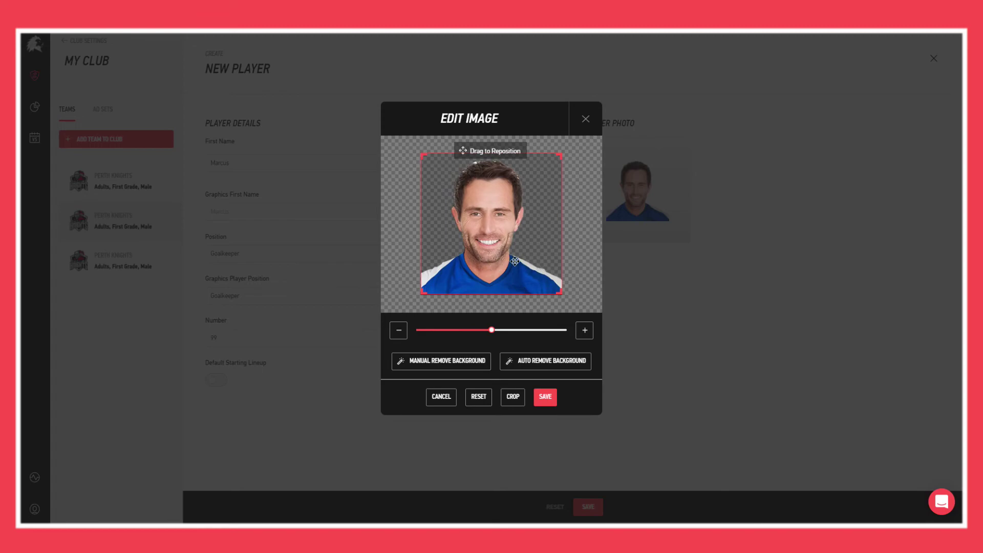
click(546, 400)
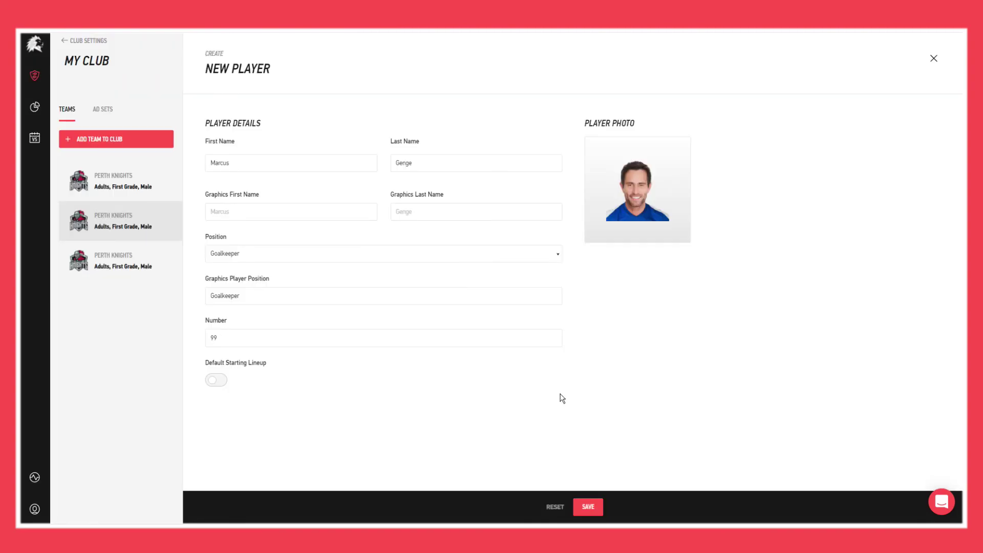
Step: Save the New Player form to create the number-99 goalkeeper
click(597, 506)
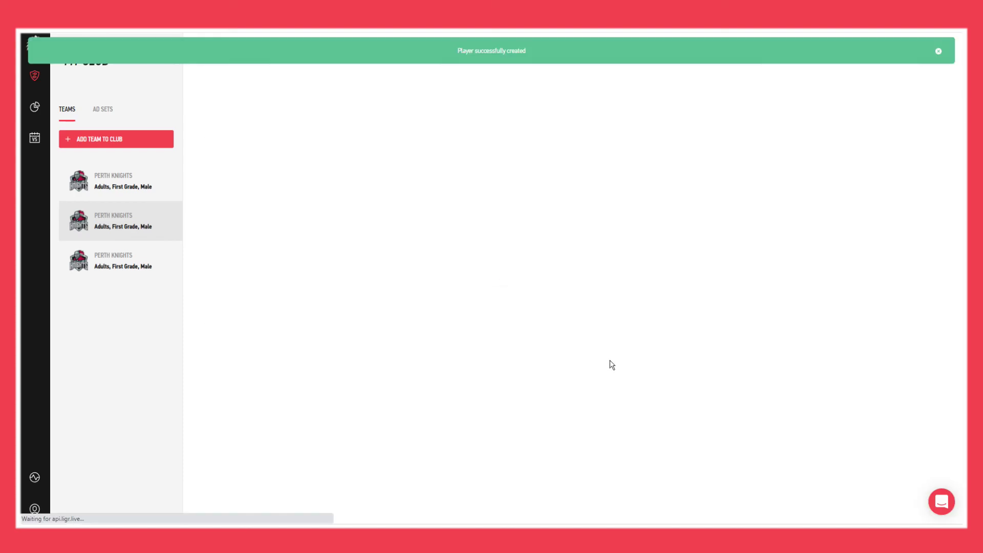